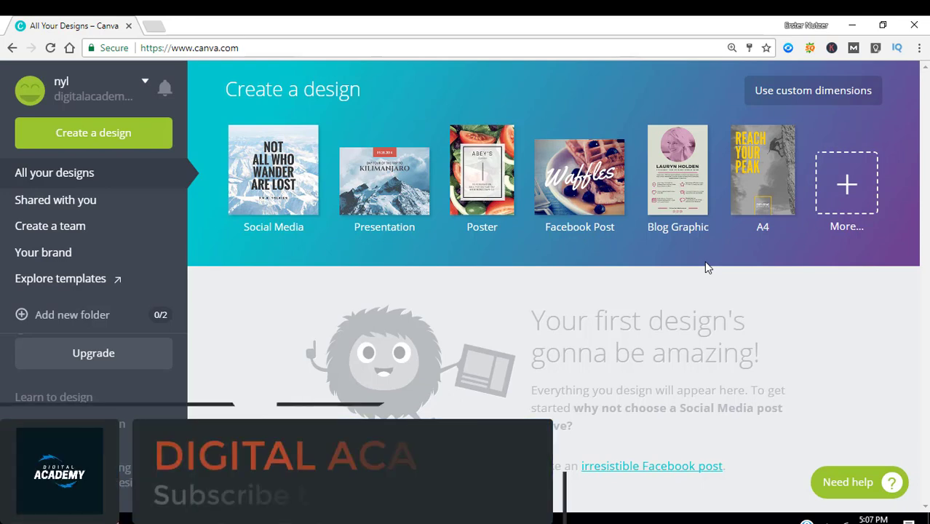
- Browse the full list of design types and create a new YouTube Thumbnail design
click(849, 185)
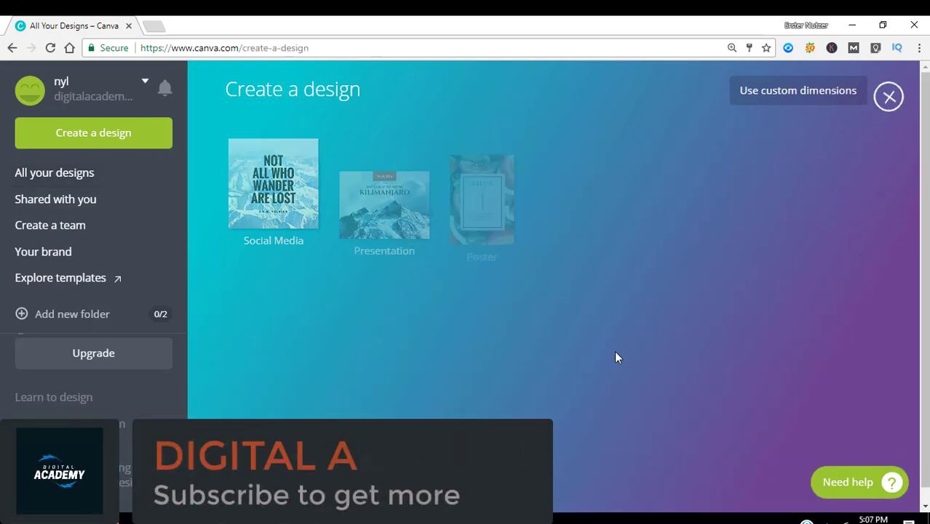
scroll(616, 345, down, 5)
scroll(616, 345, down, 3)
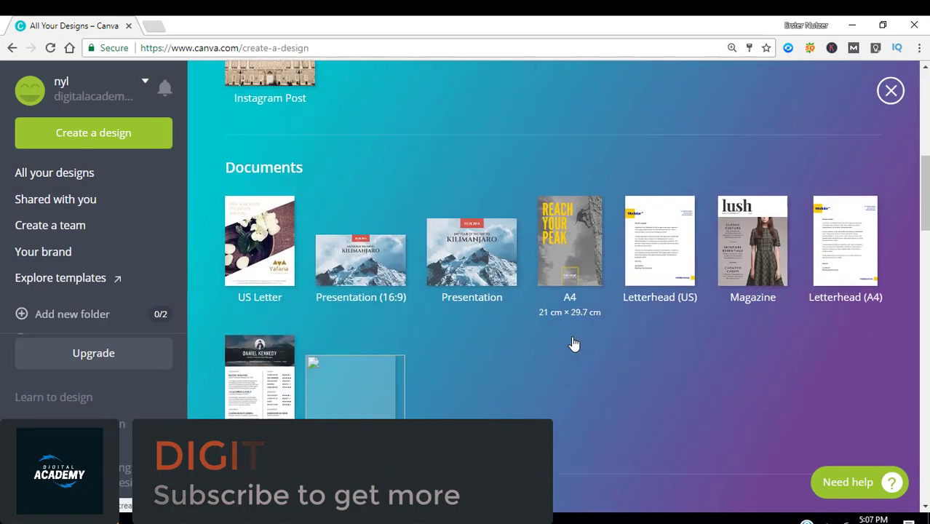
scroll(574, 331, up, 7)
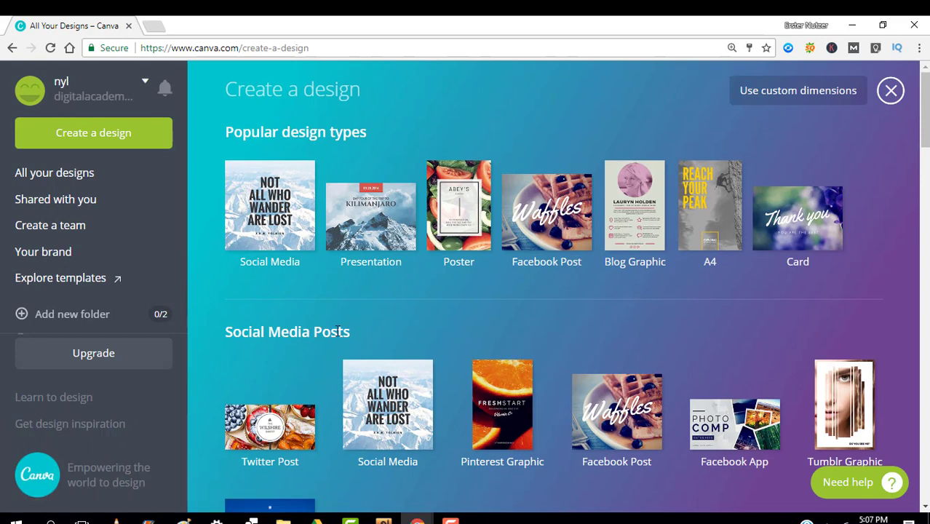
scroll(454, 320, down, 1)
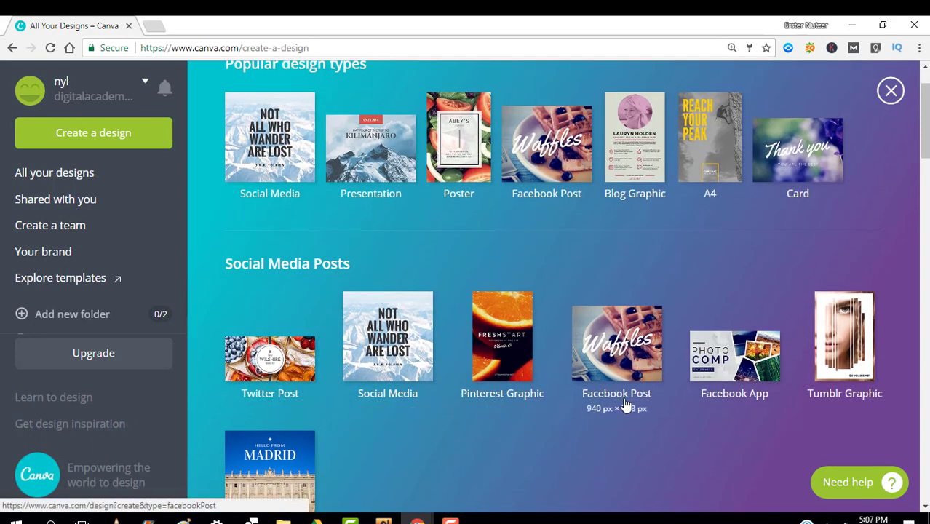
scroll(624, 406, down, 6)
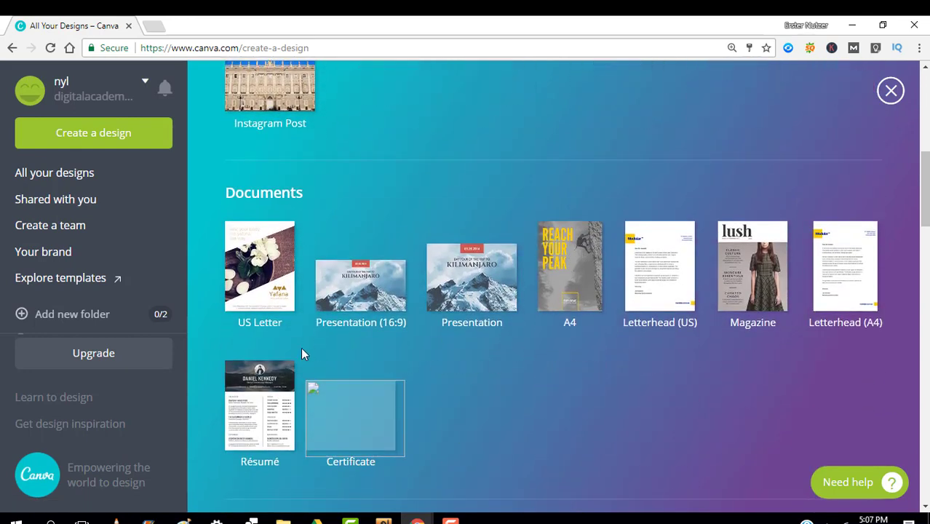
scroll(524, 384, down, 4)
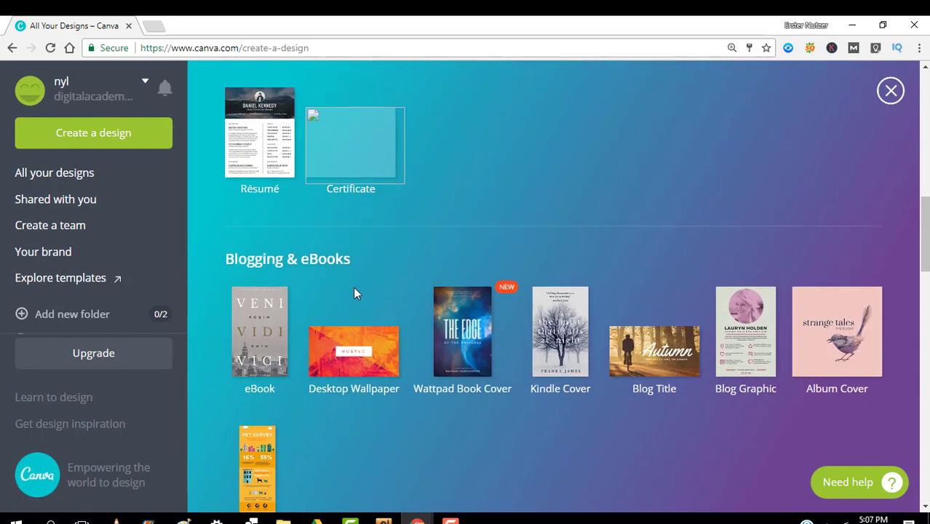
scroll(350, 455, down, 4)
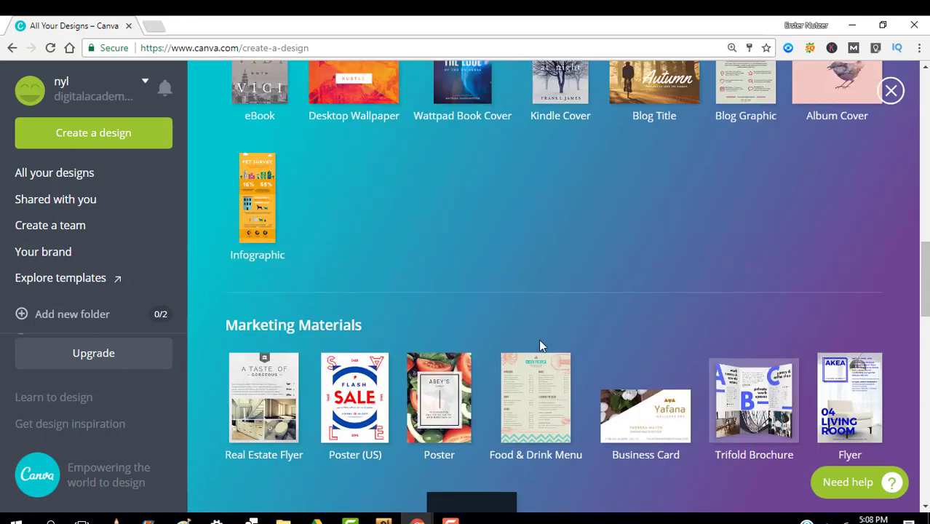
scroll(539, 340, down, 5)
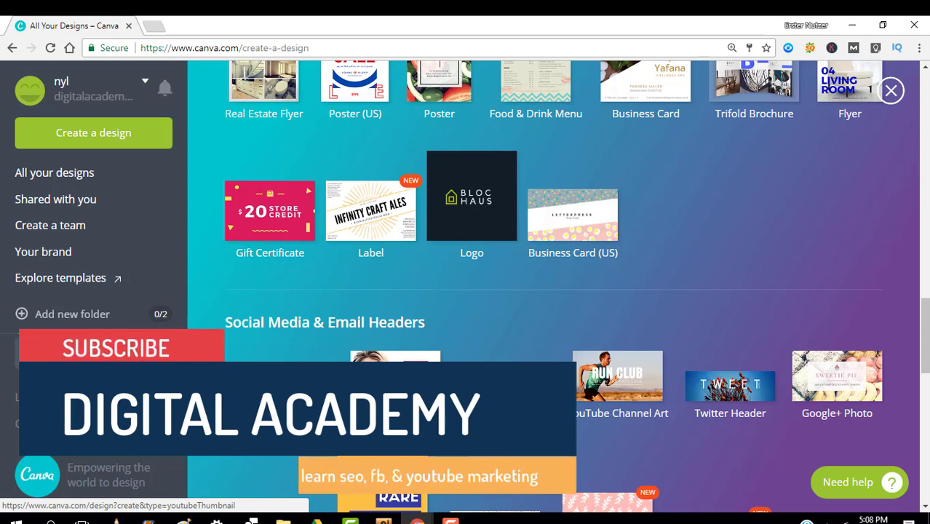
click(395, 385)
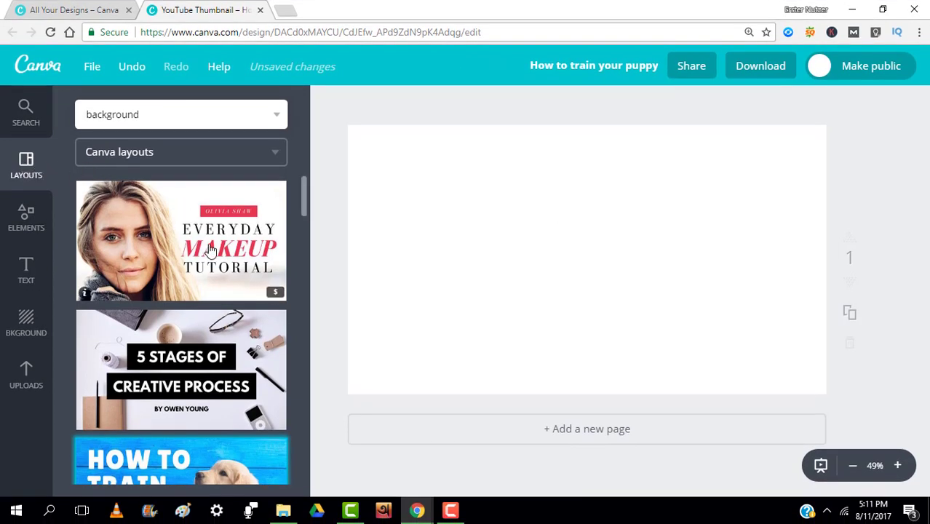
- Apply the free "Hiking the Cherokee Forest" layout to the blank thumbnail
scroll(209, 250, down, 3)
scroll(219, 255, up, 3)
scroll(279, 300, down, 2)
scroll(279, 299, down, 1)
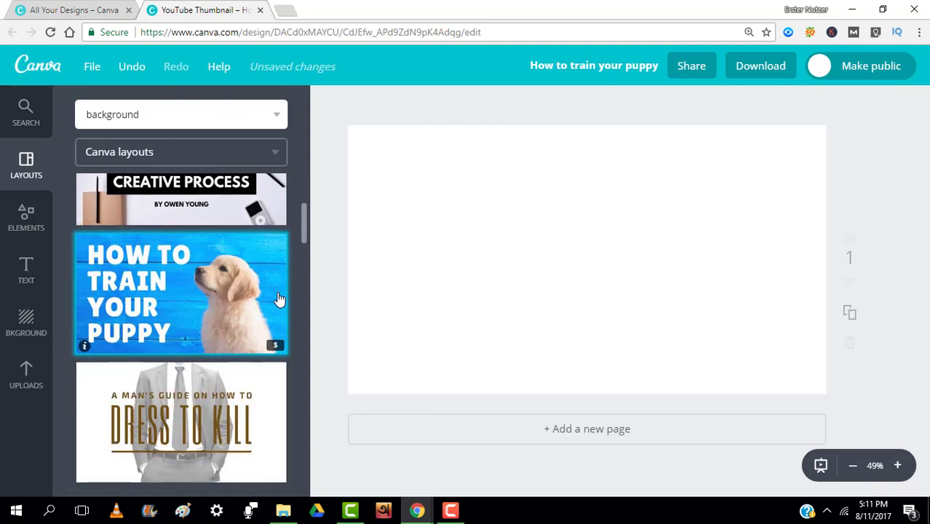
scroll(265, 340, down, 5)
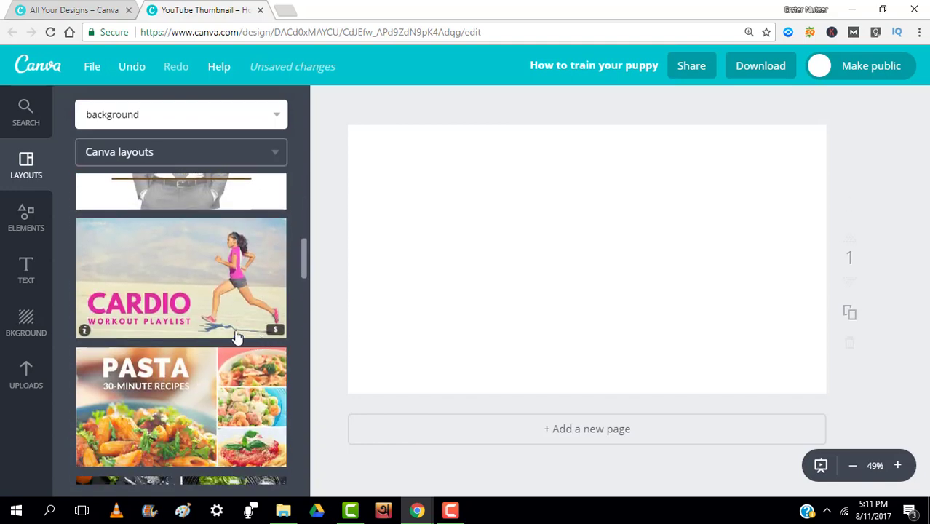
scroll(226, 331, down, 5)
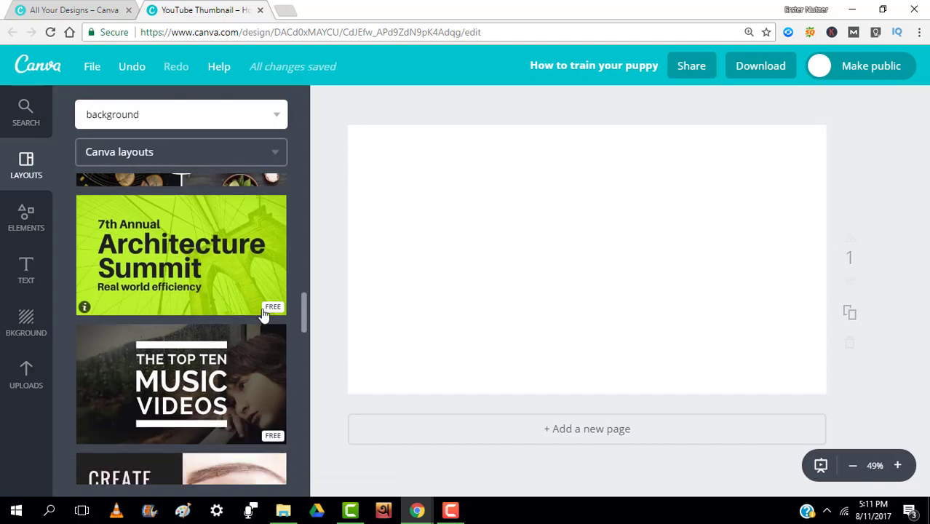
scroll(263, 313, down, 1)
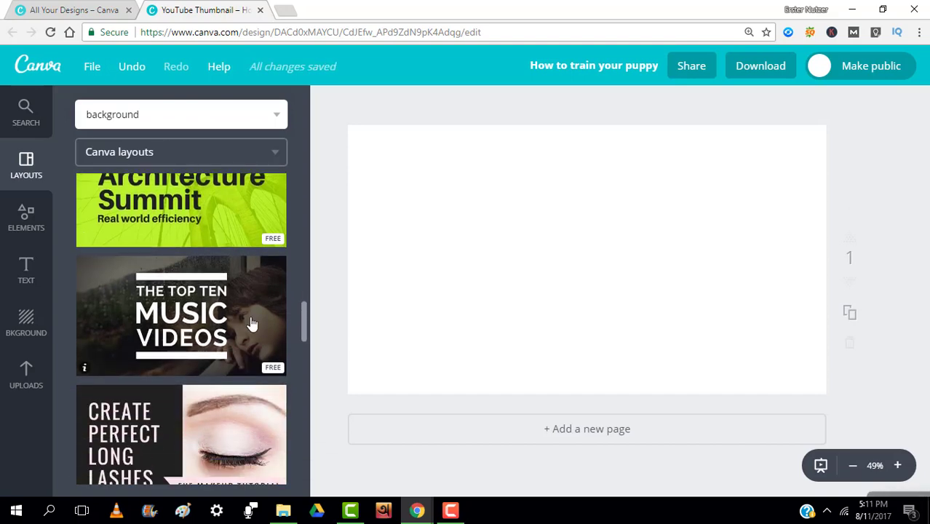
scroll(280, 328, up, 3)
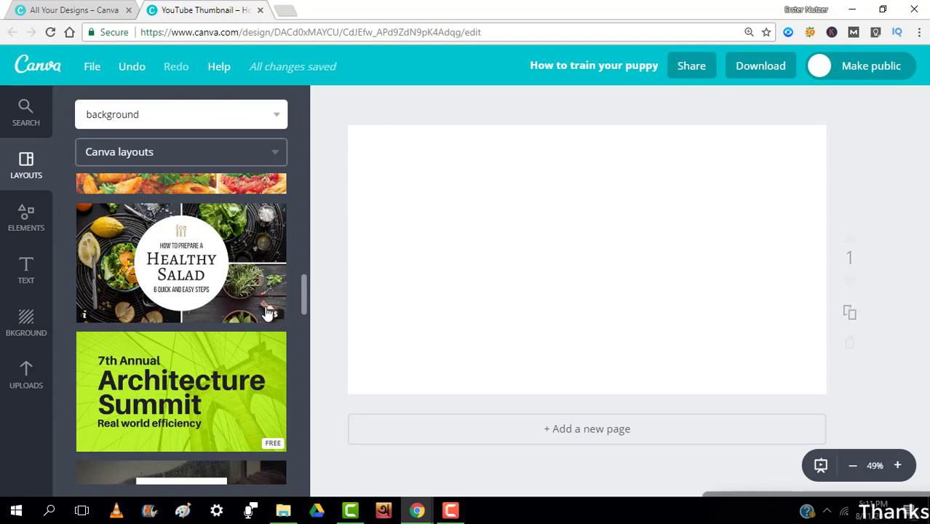
scroll(264, 327, down, 2)
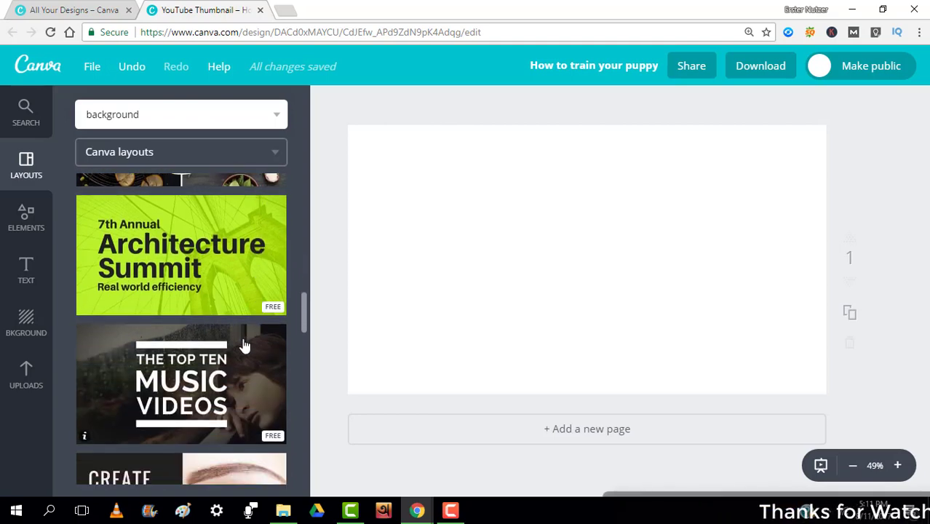
scroll(248, 338, down, 2)
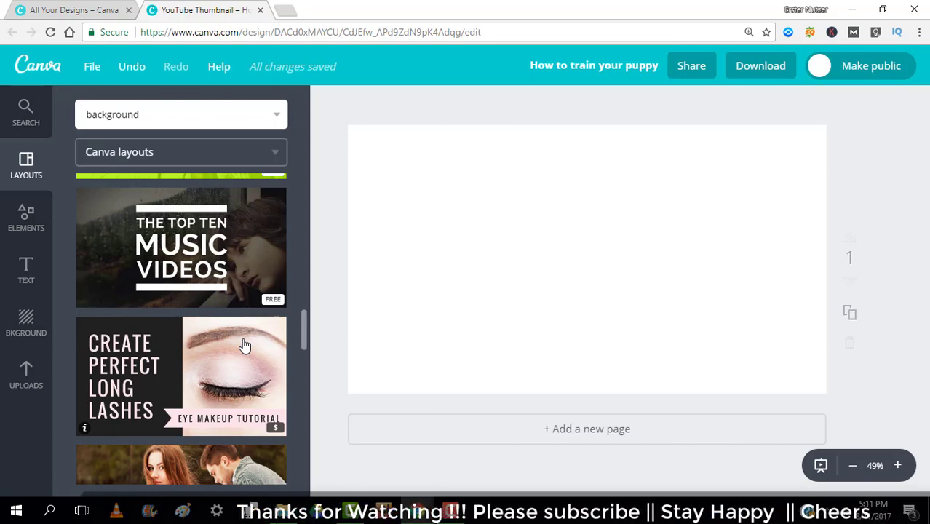
scroll(245, 345, down, 2)
scroll(245, 345, down, 2)
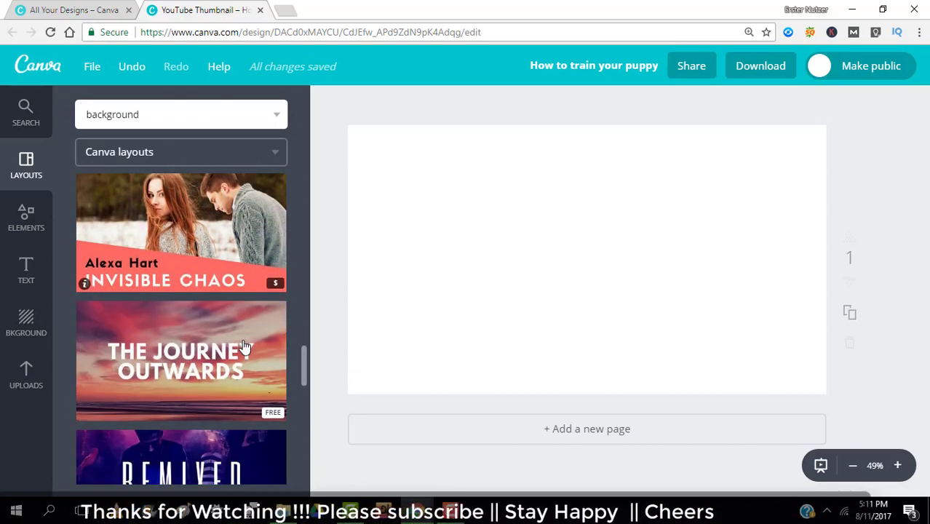
scroll(245, 345, down, 4)
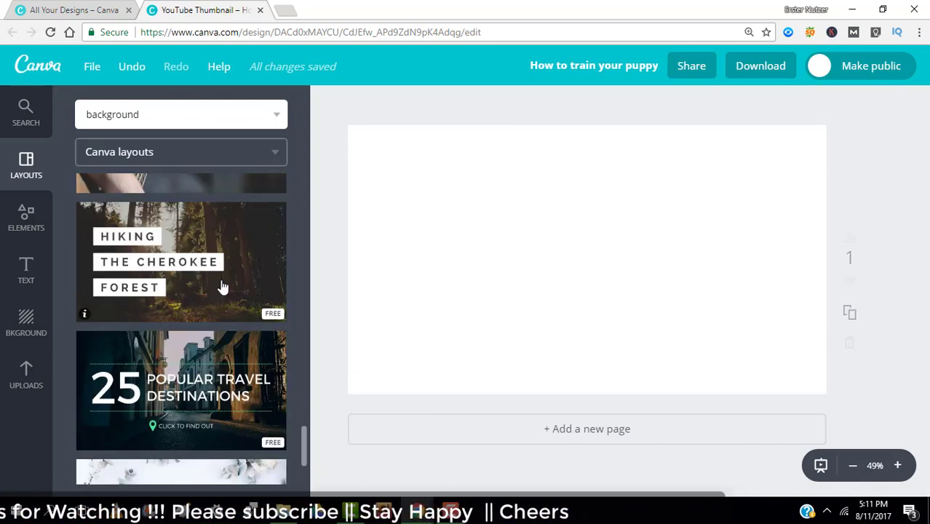
click(222, 285)
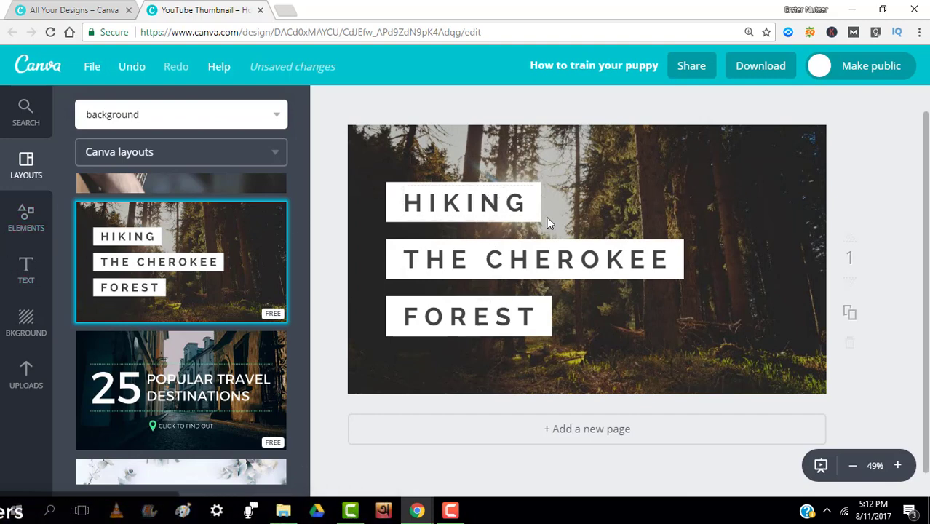
- Replace the "HIKING" text with "HOW TO" and widen its text box so it fits on one line
double_click(493, 209)
text(HOW TO)
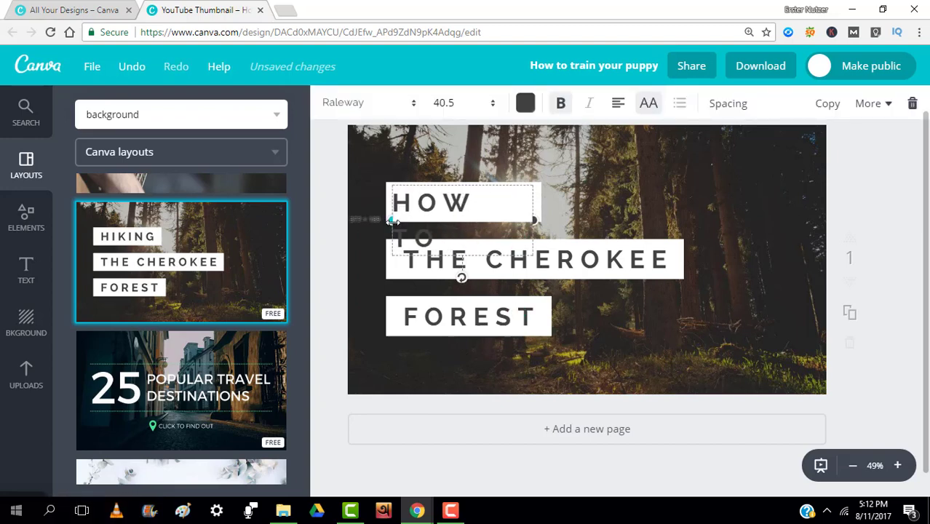
drag(391, 220, 386, 221)
- Replace the "THE CHEROKEE" text with "CREATE YOUTUBE"
double_click(443, 256)
key(shift+End)
text(CREATE Y)
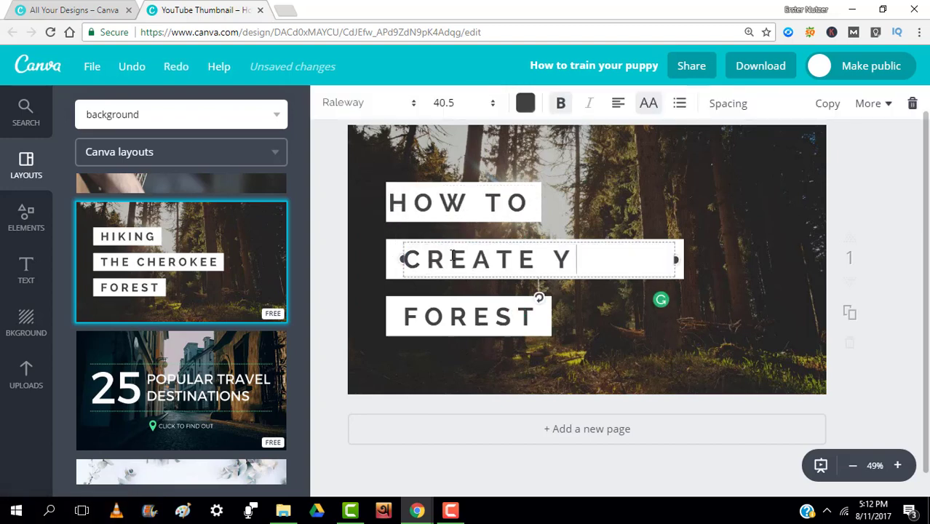
text(OUTUBE)
- Replace the "FOREST" text with "THUMBNAIL"
click(440, 318)
text(T)
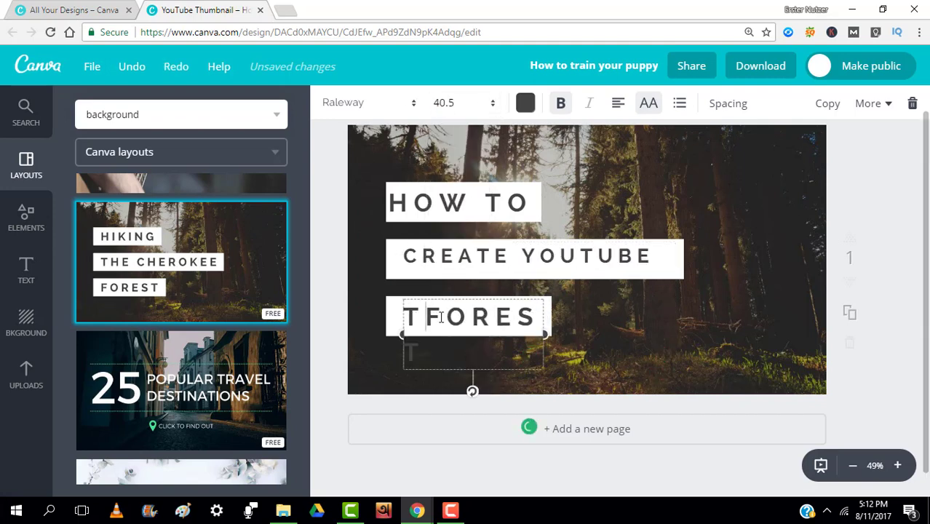
text(HUMBNAIL)
key(Delete)
key(Delete)
key(Delete)
key(Delete)
key(Delete)
key(Delete)
- Set the "THUMBNAIL" text to font size 28 and widen its text box so it fits on one line
click(489, 104)
click(440, 279)
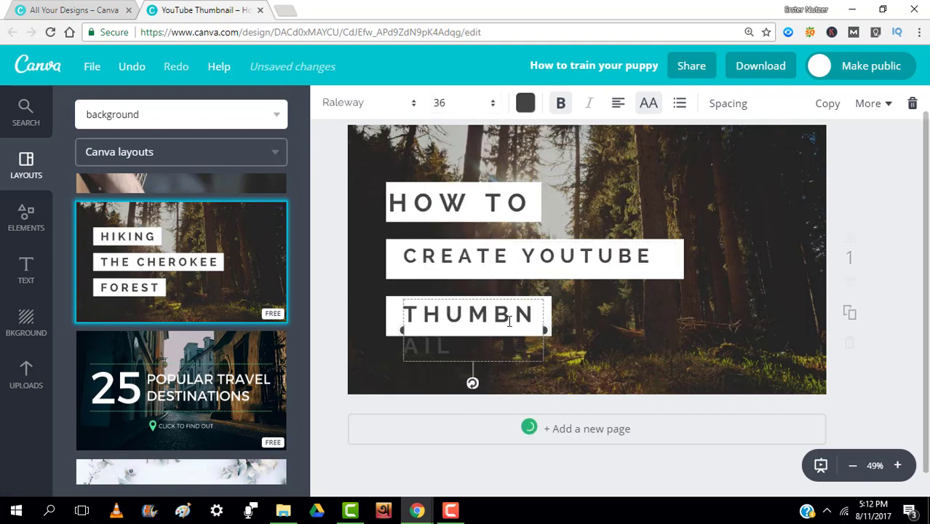
click(490, 104)
click(445, 251)
click(492, 104)
click(444, 233)
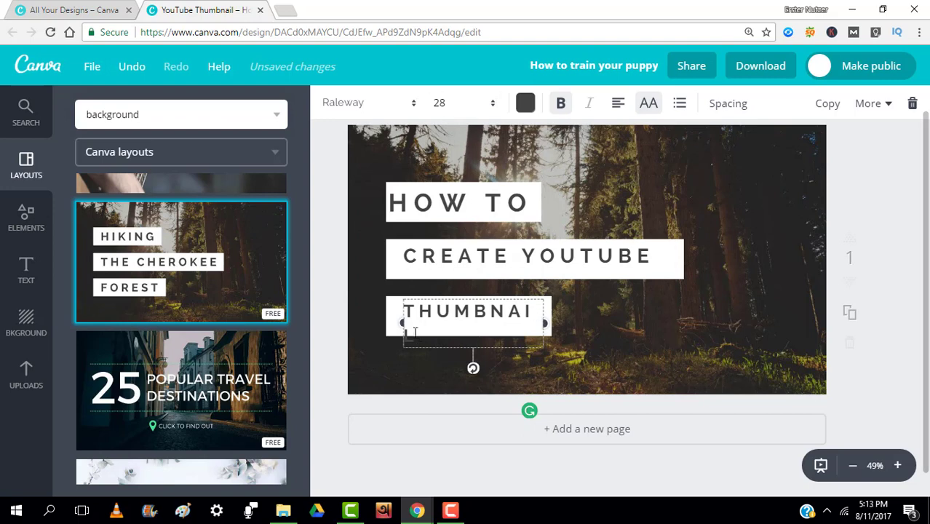
drag(402, 323, 390, 322)
- Shift the "CREATE YOUTUBE" text slightly left to line up with the "THUMBNAIL" text
click(659, 261)
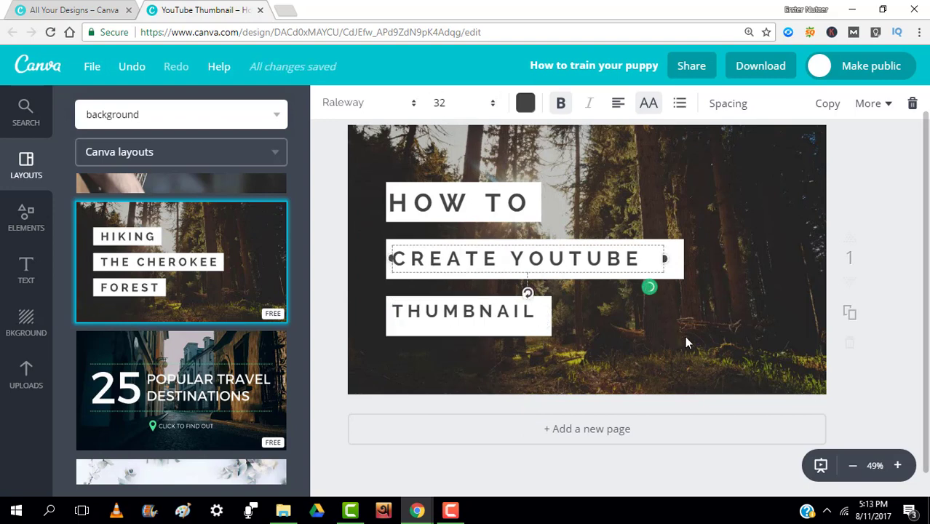
click(885, 245)
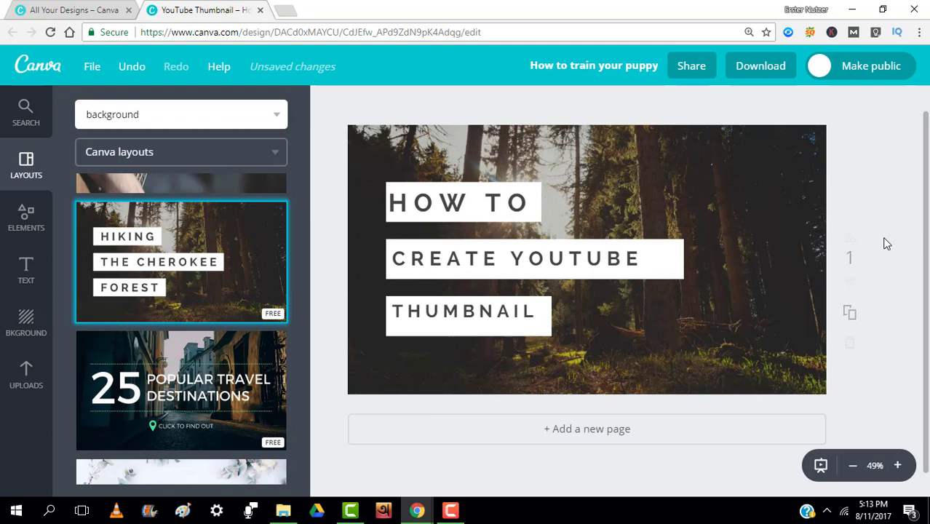
- Change the "HOW TO" text to a custom bright red chosen with the color wheel and brightness slider
click(450, 203)
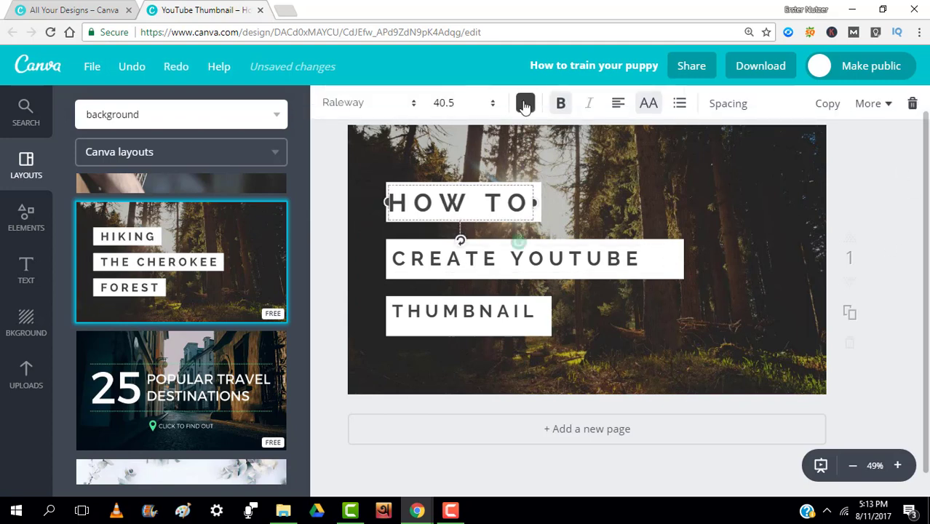
click(523, 107)
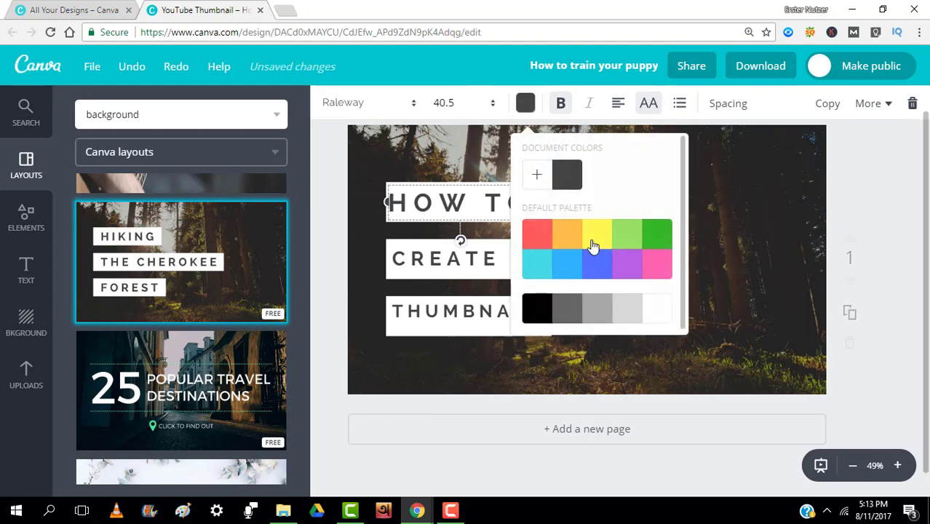
click(536, 179)
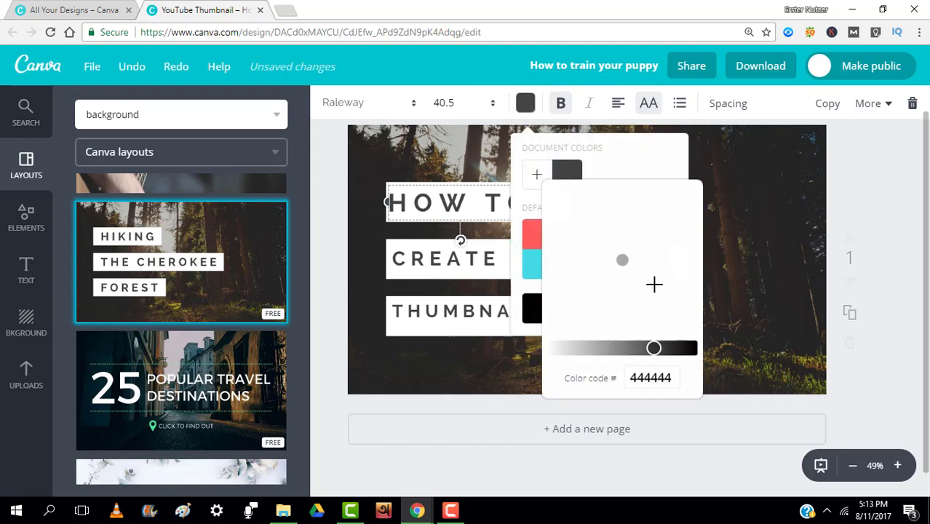
click(677, 281)
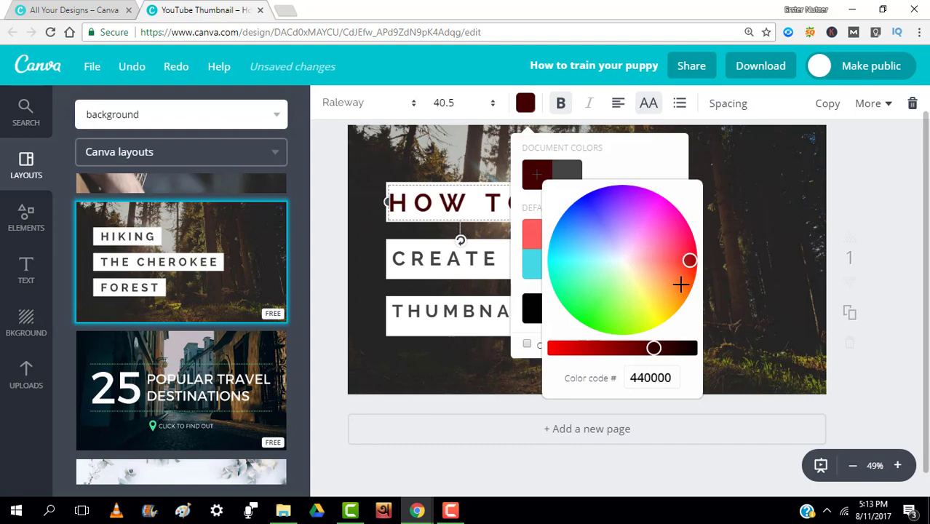
drag(648, 352, 568, 348)
click(890, 235)
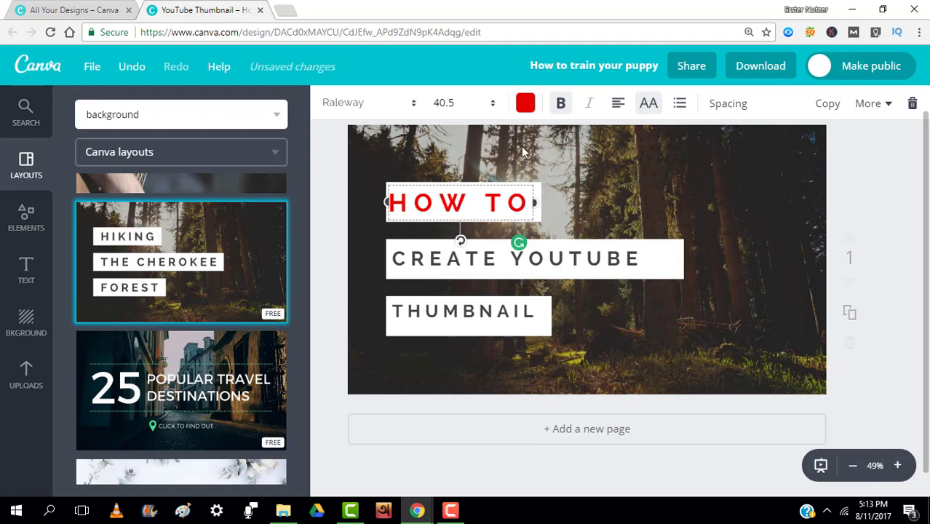
- Fill the white rectangle behind "CREATE YOUTUBE" with the red document color
click(674, 257)
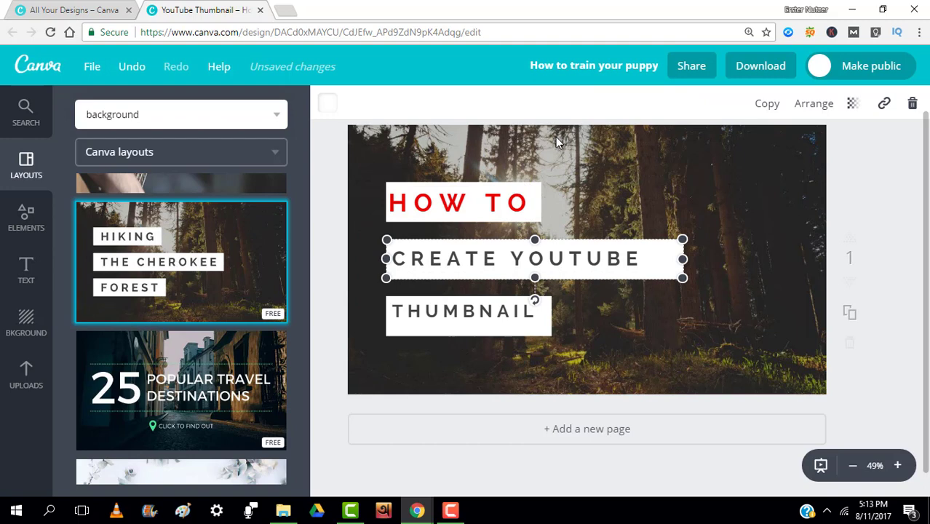
click(327, 103)
click(366, 187)
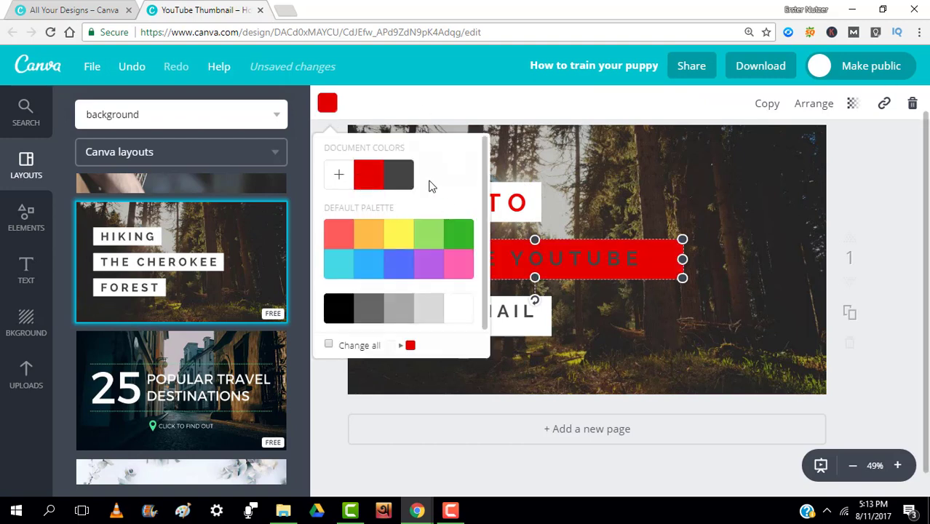
click(606, 205)
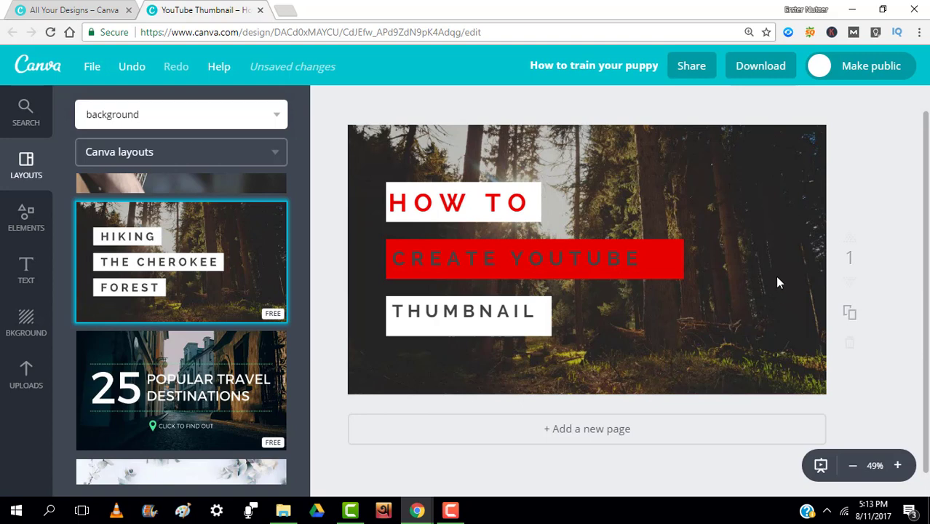
- Fill the red rectangle behind "CREATE YOUTUBE" with white from the default palette
click(659, 263)
click(327, 103)
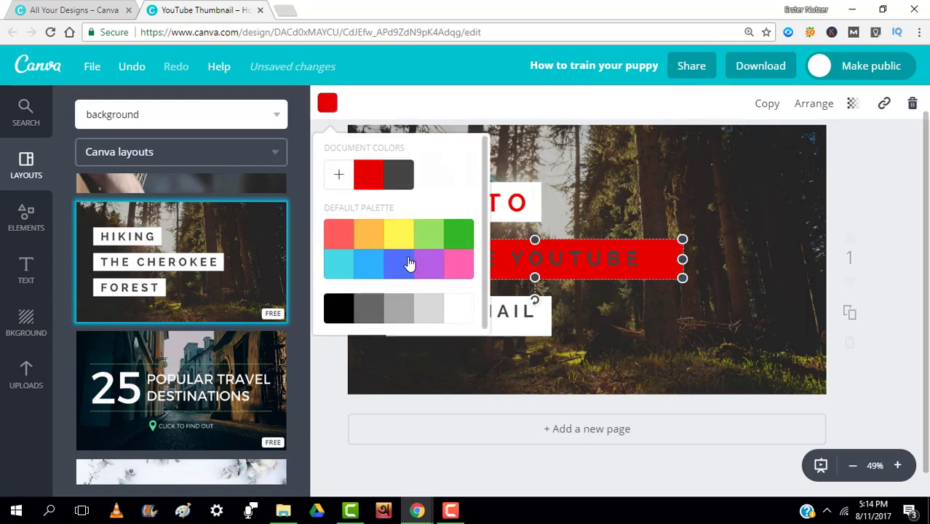
click(458, 308)
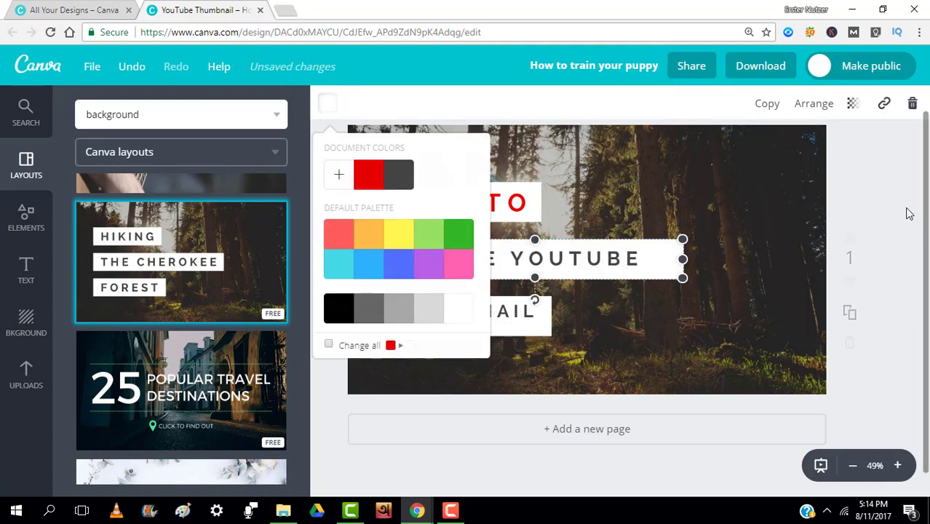
- Change the "CREATE YOUTUBE" and "THUMBNAIL" text to the red document color
click(546, 253)
click(546, 253)
click(525, 102)
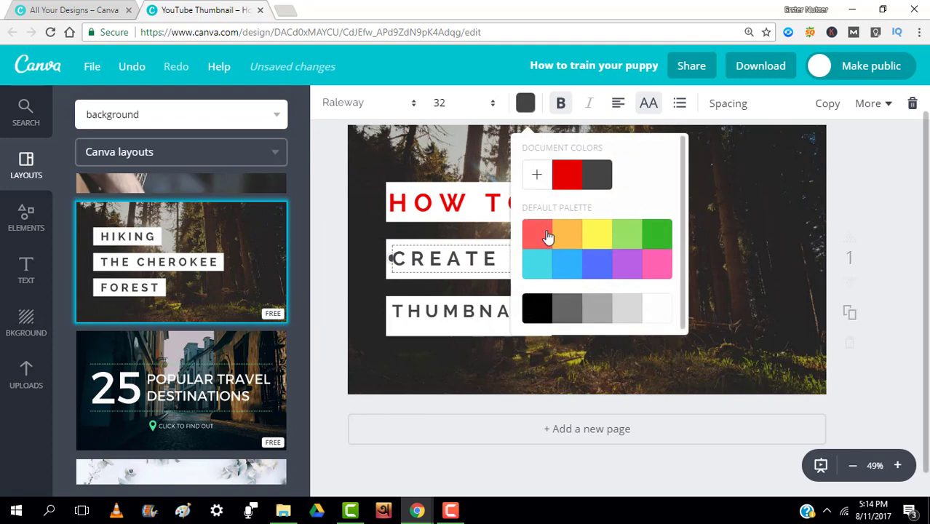
click(574, 173)
click(910, 226)
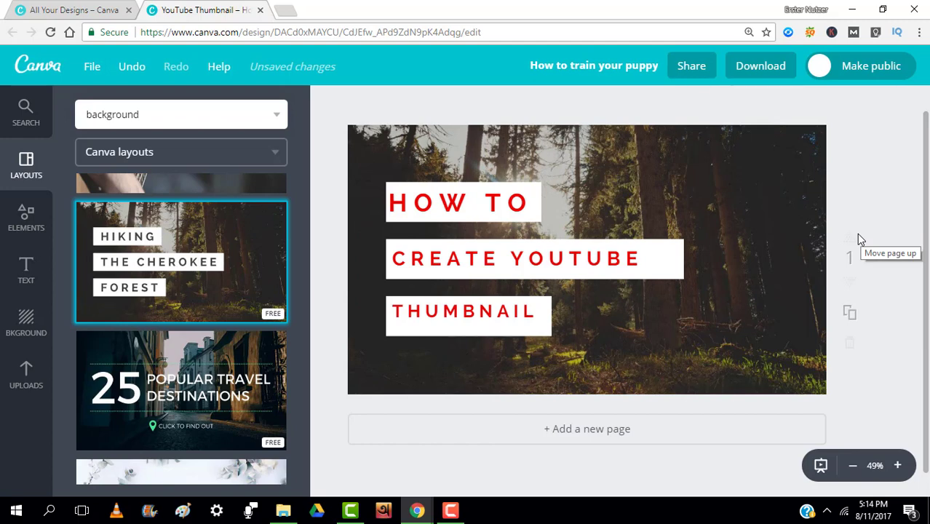
- Rename the design as "YOUTUBE THUMBNAIL"
click(587, 74)
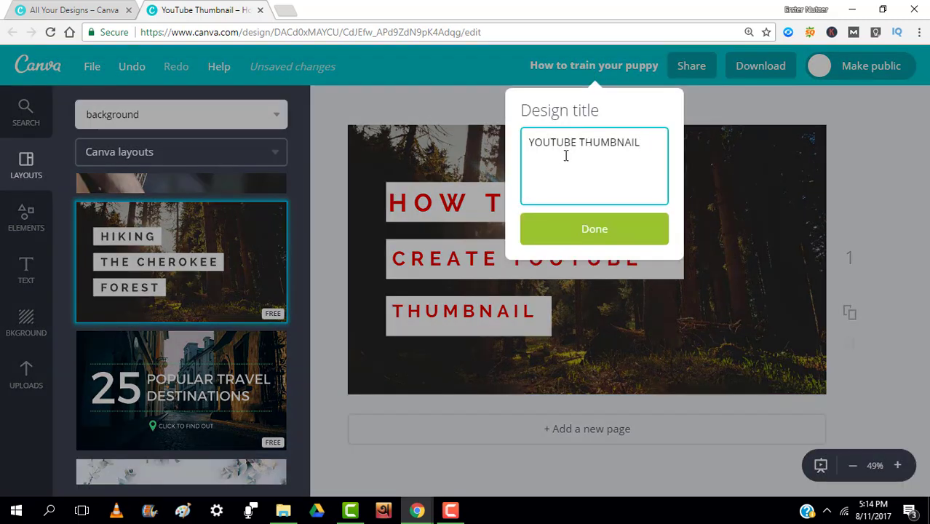
click(594, 233)
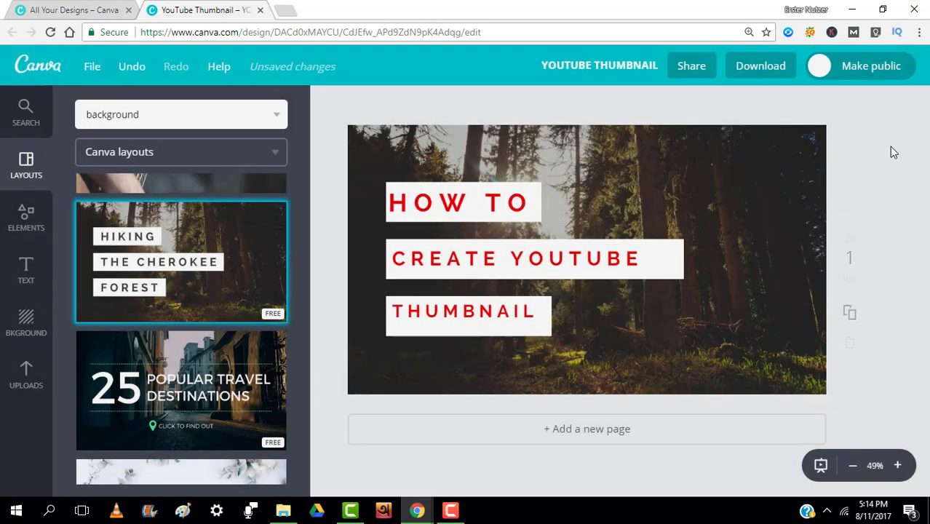
- Download the finished design with the file type PNG (Recommended)
click(761, 68)
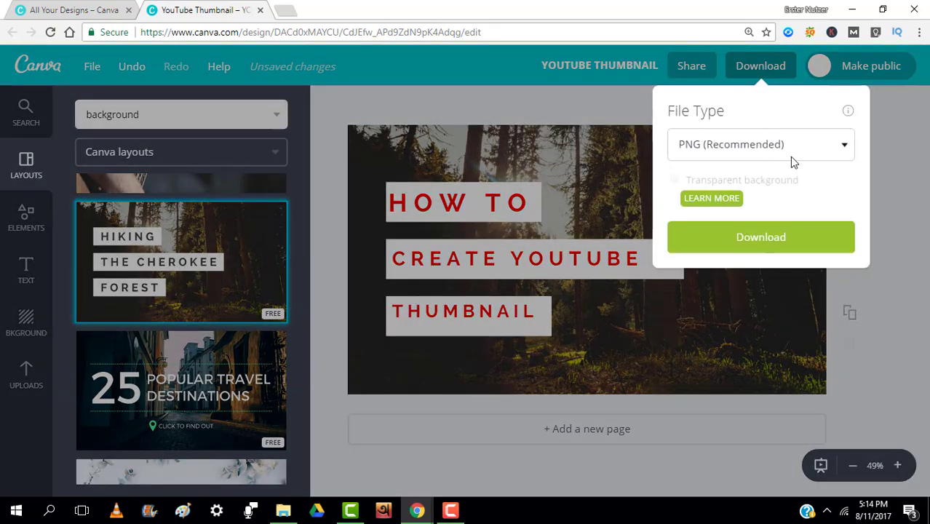
click(839, 148)
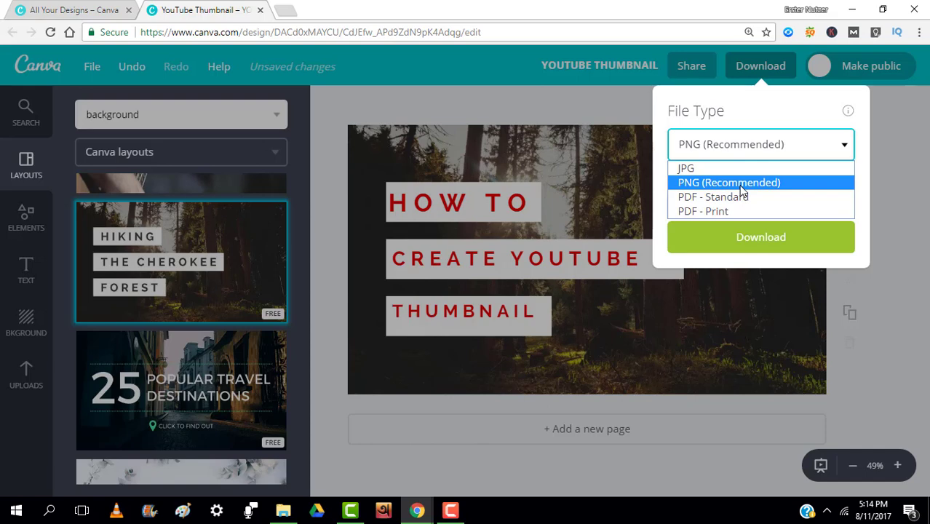
click(742, 186)
click(783, 241)
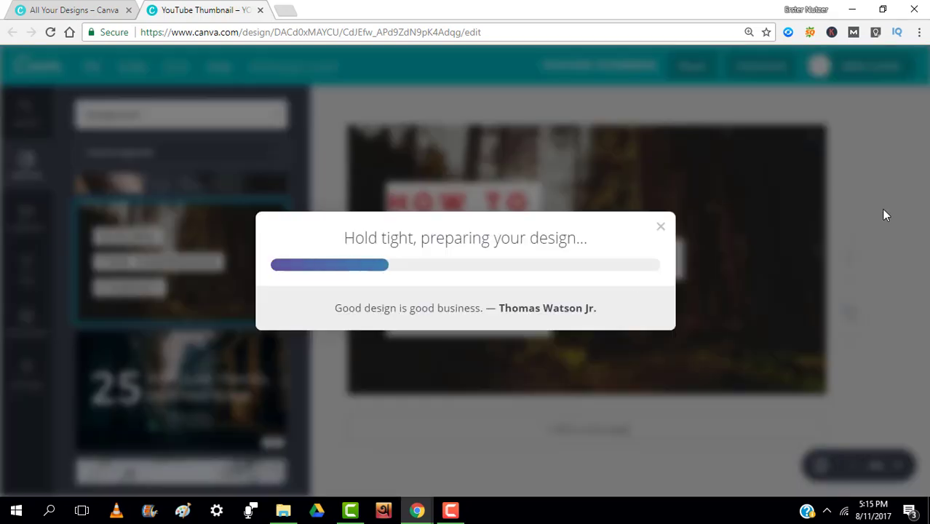